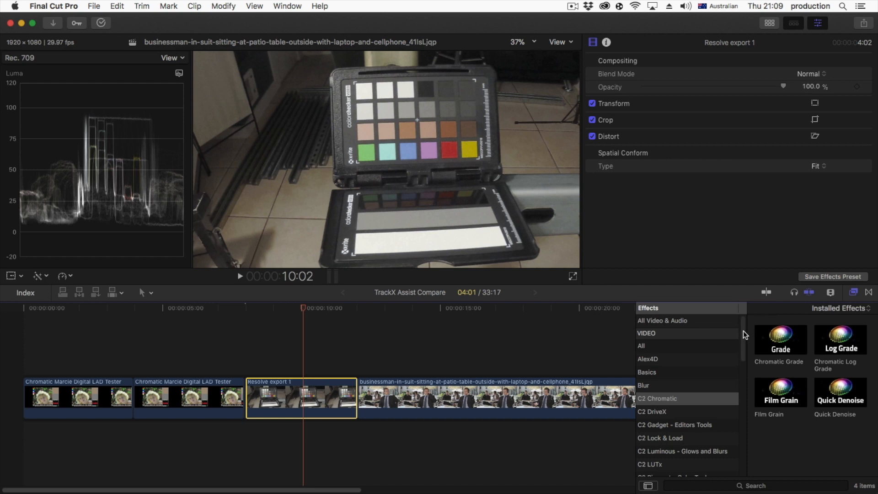
Apply the Chromatic Grade effect to the first LAD Tester clip in the timeline
mouse_move(743, 330)
mouse_down()
mouse_move(743, 343)
mouse_move(743, 331)
mouse_up()
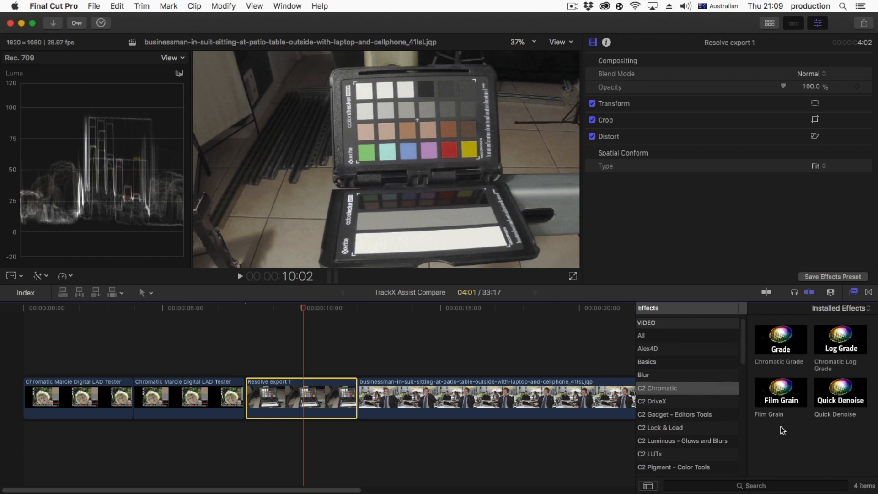
drag(780, 360, 75, 394)
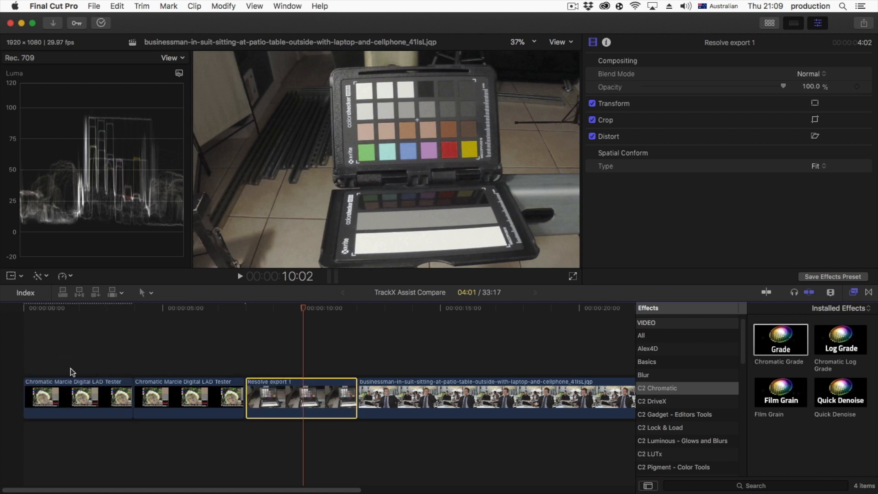
click(75, 396)
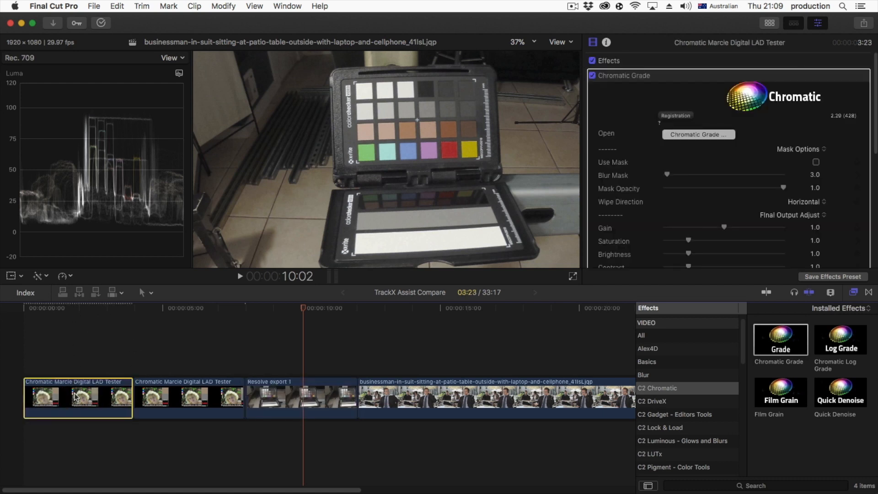
Paste the effects onto all the clips after the first LAD Tester clip
drag(185, 332, 565, 432)
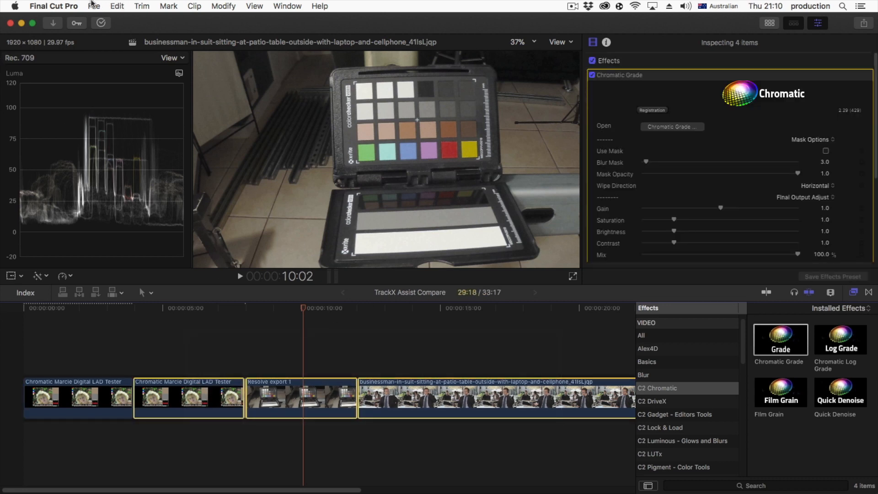
click(117, 6)
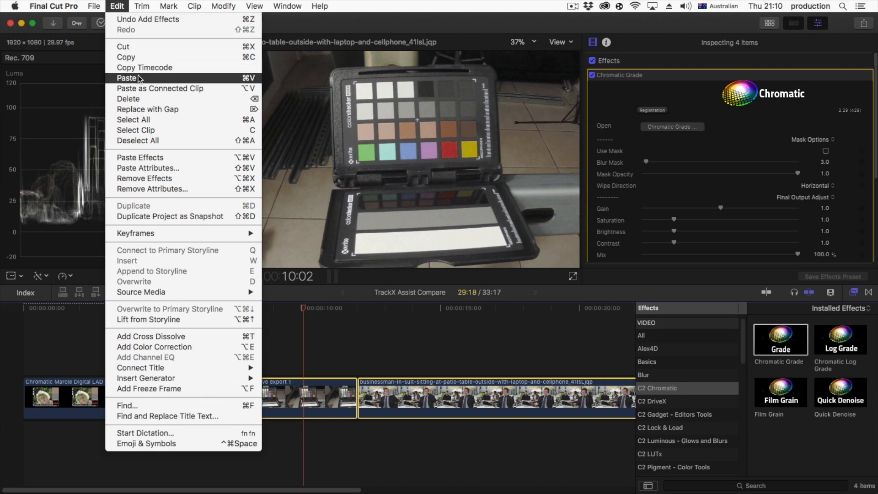
click(177, 157)
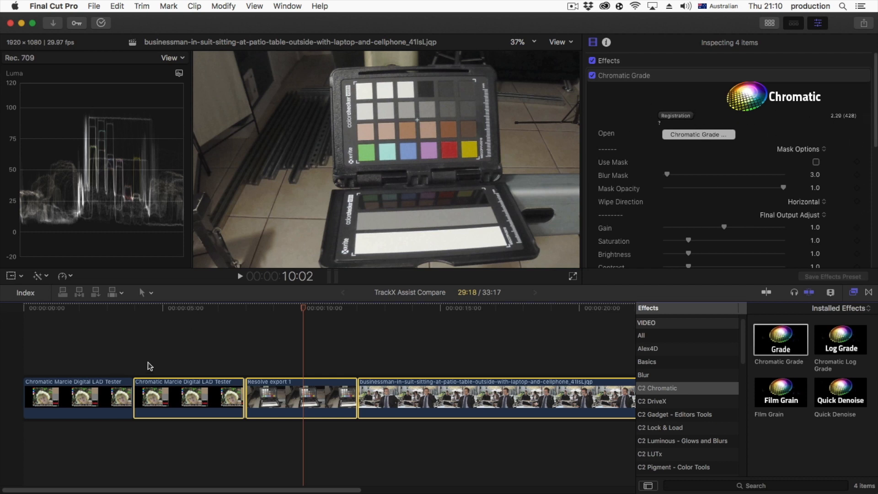
Open the Chromatic Grade editor for the Resolve export 1 clip and add a Lows Mids Highs adjustment
click(186, 306)
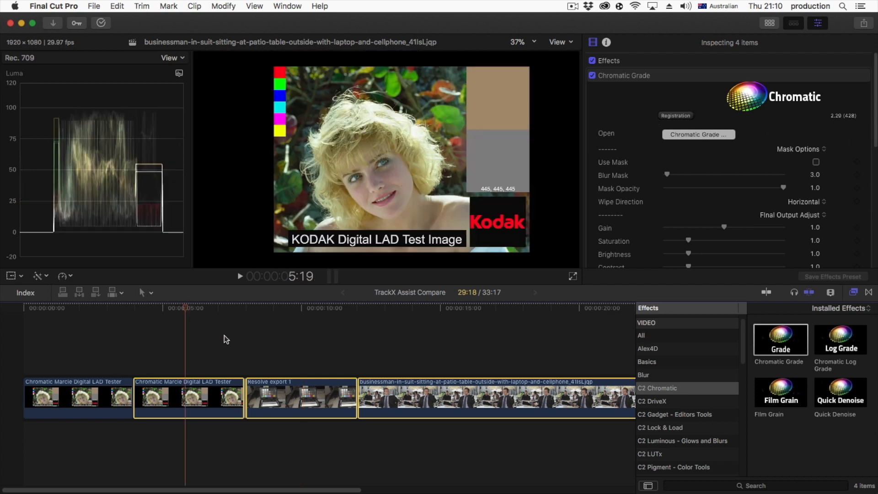
click(224, 336)
click(202, 396)
drag(208, 304, 290, 311)
click(319, 404)
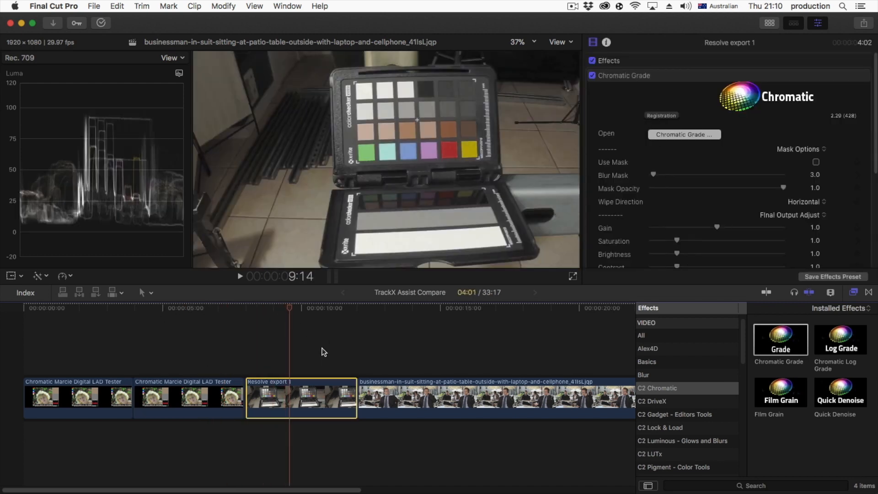
click(707, 134)
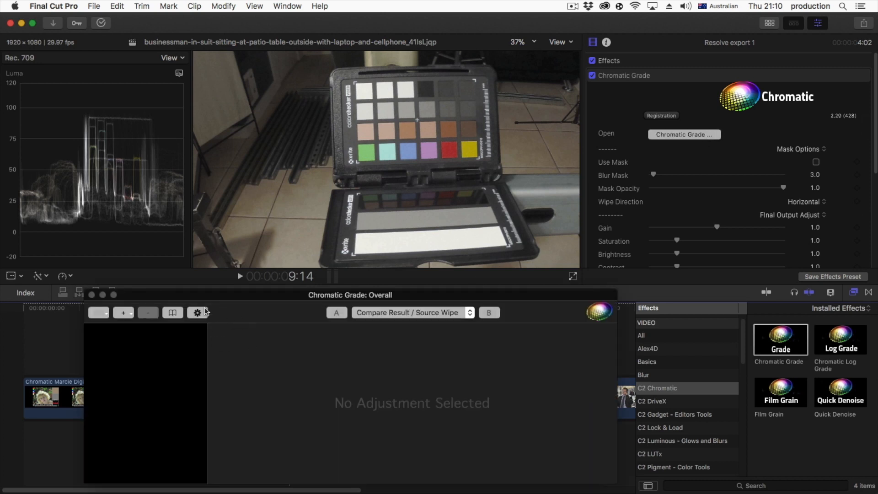
click(123, 314)
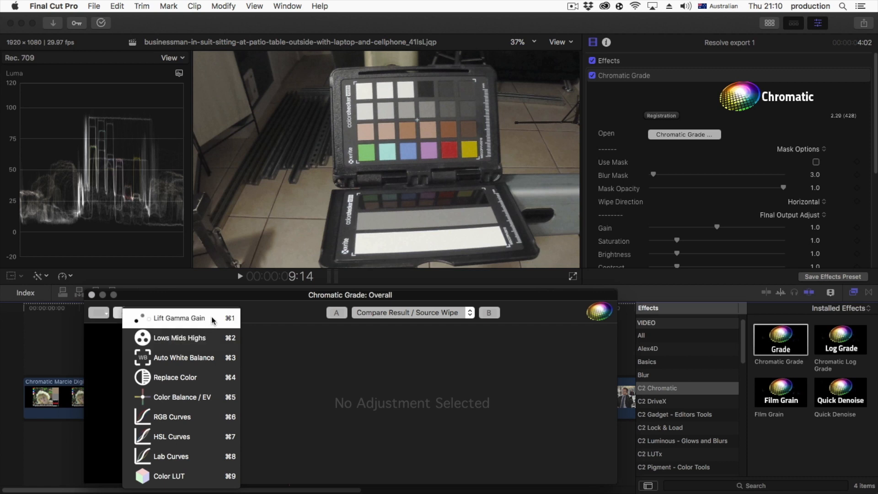
click(202, 338)
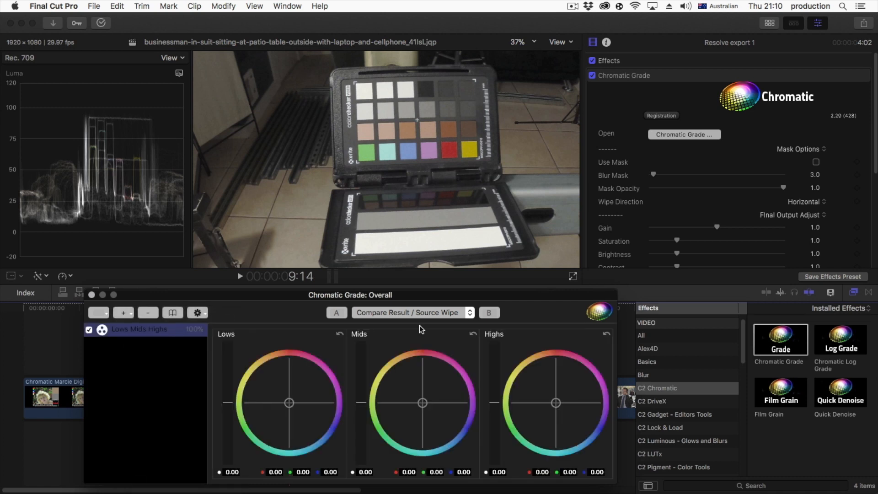
Shift the RGB balance of the lows to 0.09, -0.03, 0.06, mids to 0.09, -0.01, -0.16 and highs to 0.21, -0.08, 0.11
drag(288, 403, 293, 398)
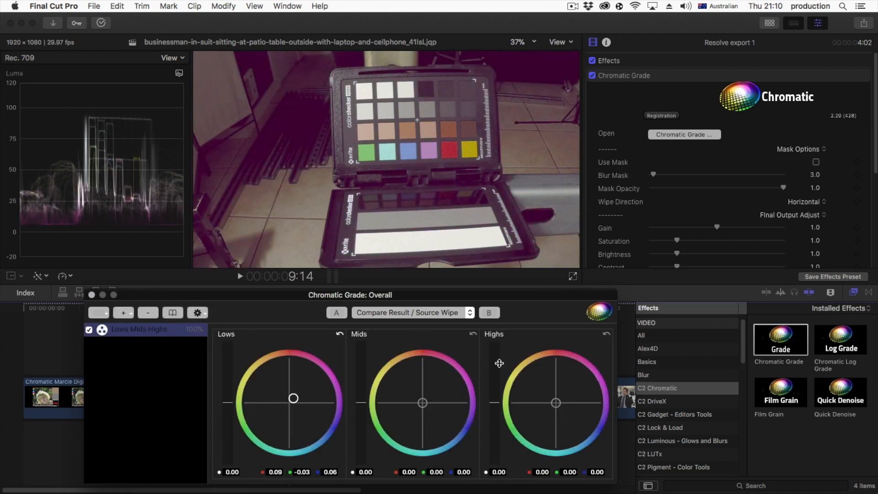
drag(422, 402, 390, 356)
drag(556, 402, 622, 320)
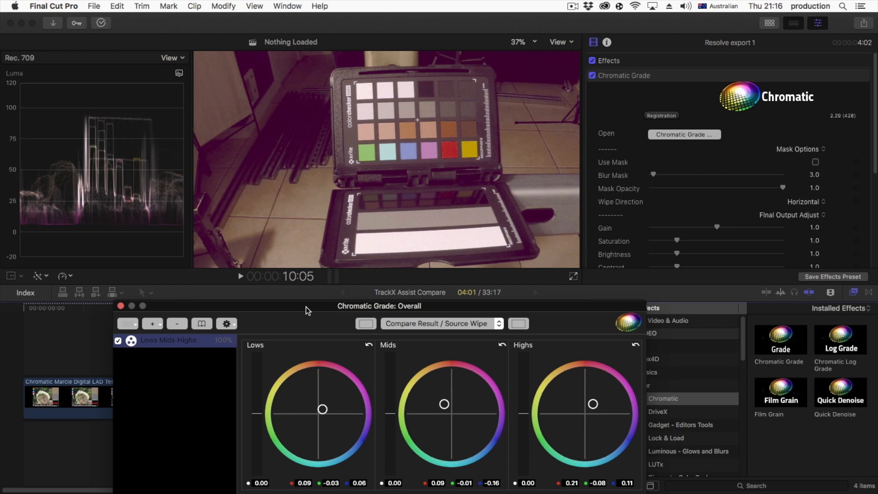
Store the second LAD Tester clip's frame at 6:06 in compare buffer A
drag(307, 311, 760, 314)
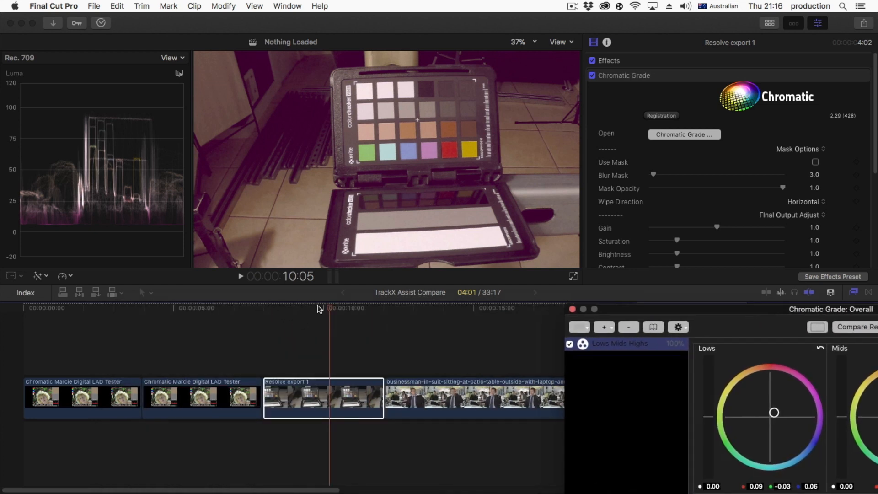
click(317, 303)
click(243, 308)
click(211, 308)
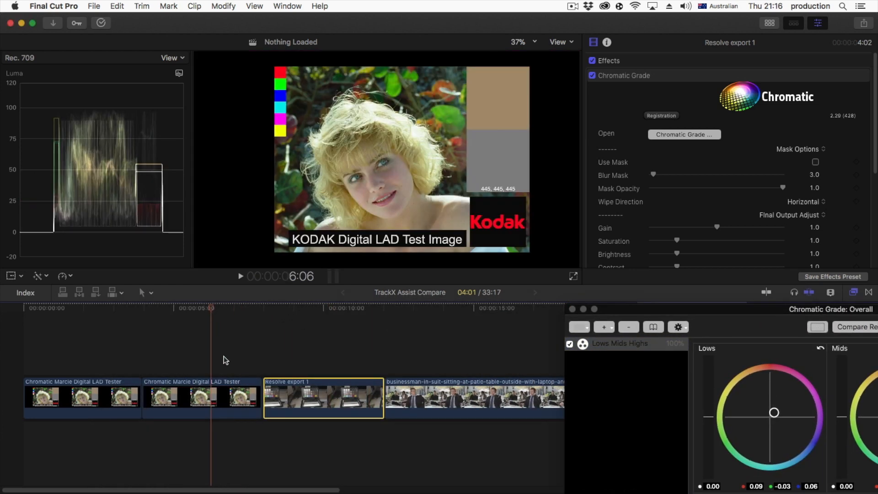
click(215, 390)
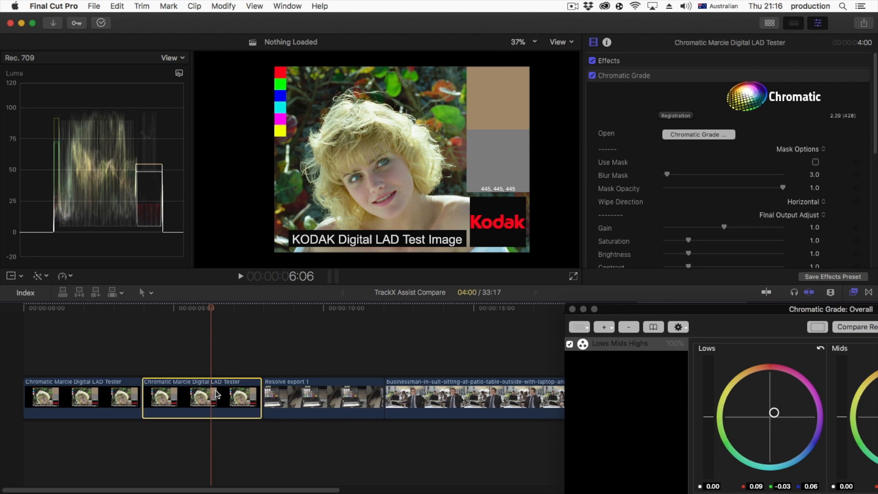
drag(703, 312, 489, 313)
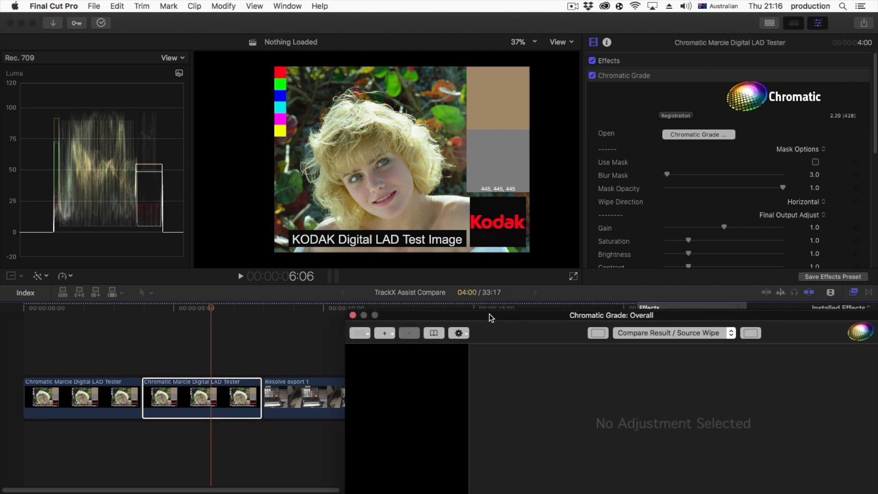
click(599, 329)
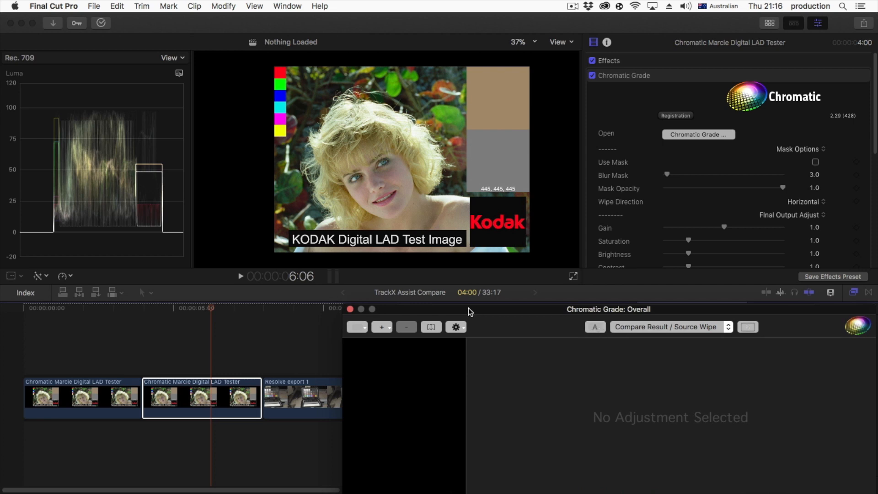
Store the businessman clip's frame at 13:23 in compare buffer B
drag(473, 309, 689, 316)
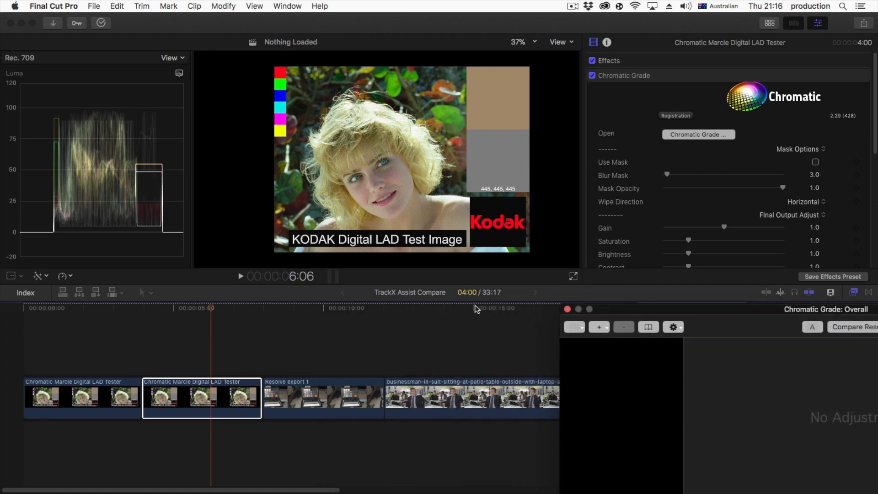
click(443, 307)
click(443, 306)
click(435, 392)
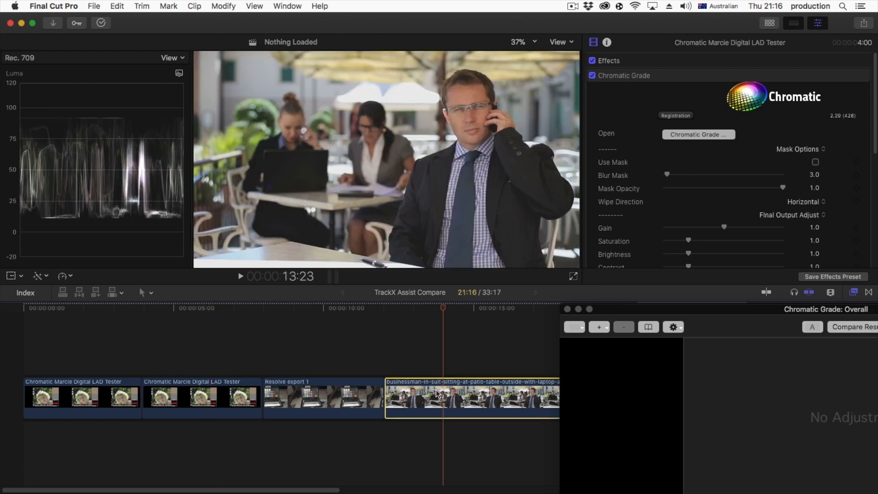
drag(726, 309, 436, 308)
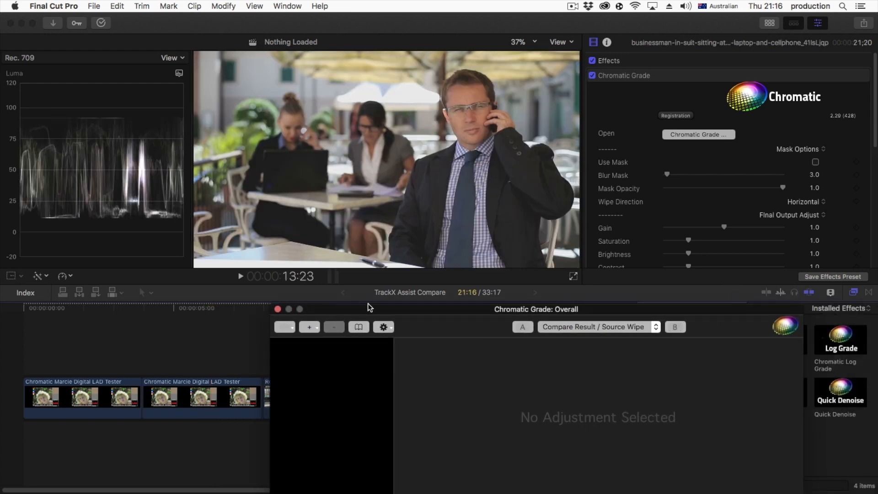
Return to the Resolve export 1 clip at 10:07, enable the Compare Result / Source Wipe view and reposition its wipe handle
drag(368, 308, 476, 318)
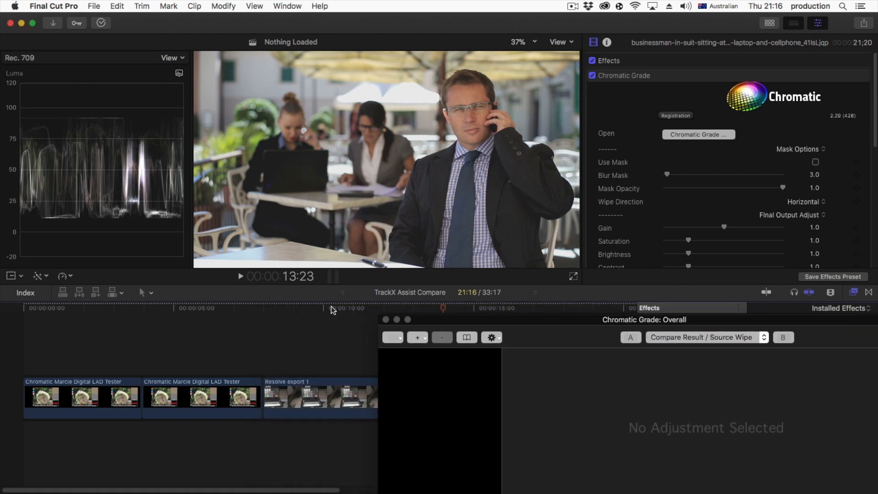
click(332, 309)
drag(571, 319, 270, 313)
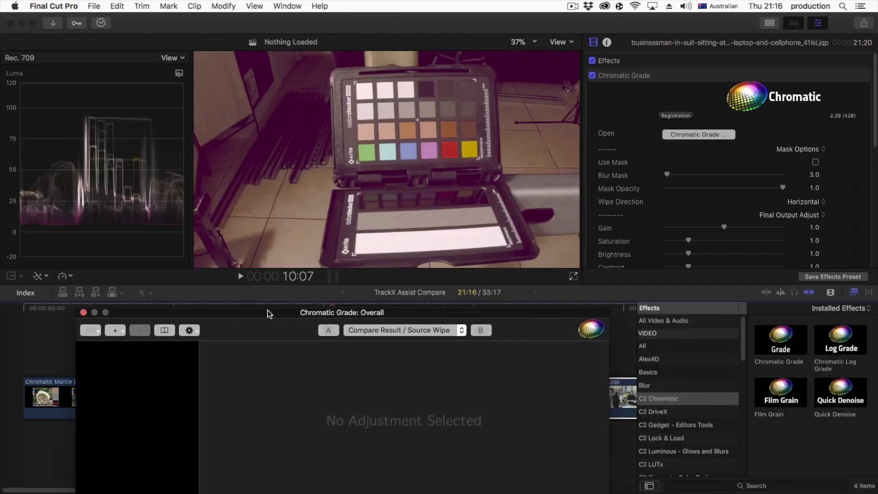
click(456, 328)
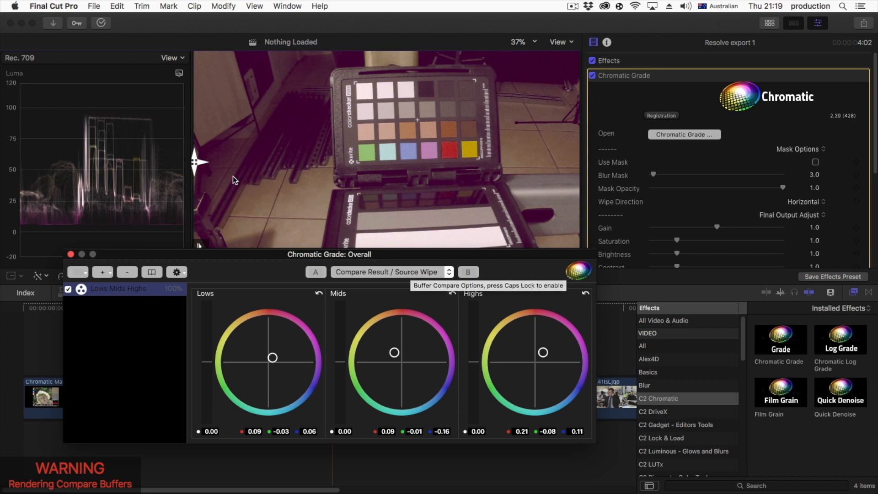
mouse_move(194, 161)
mouse_down()
mouse_move(559, 170)
mouse_move(265, 157)
mouse_move(493, 158)
mouse_move(194, 147)
mouse_up()
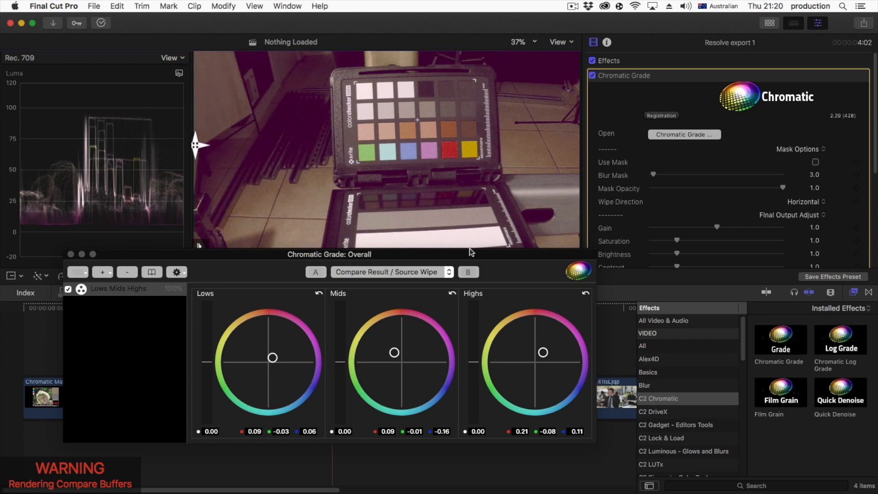
Compare buffer A with the graded result, first as Compare A -> Result Wipe and then as Compare A -> Result 2x1
click(448, 271)
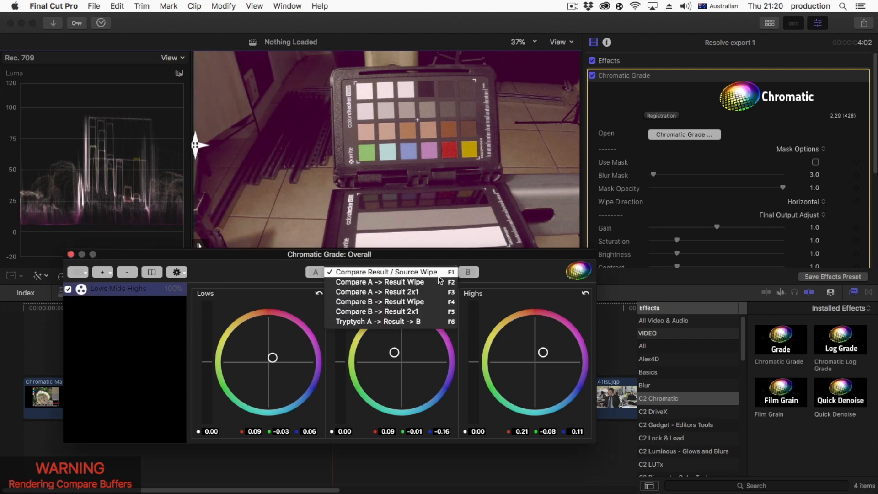
click(438, 280)
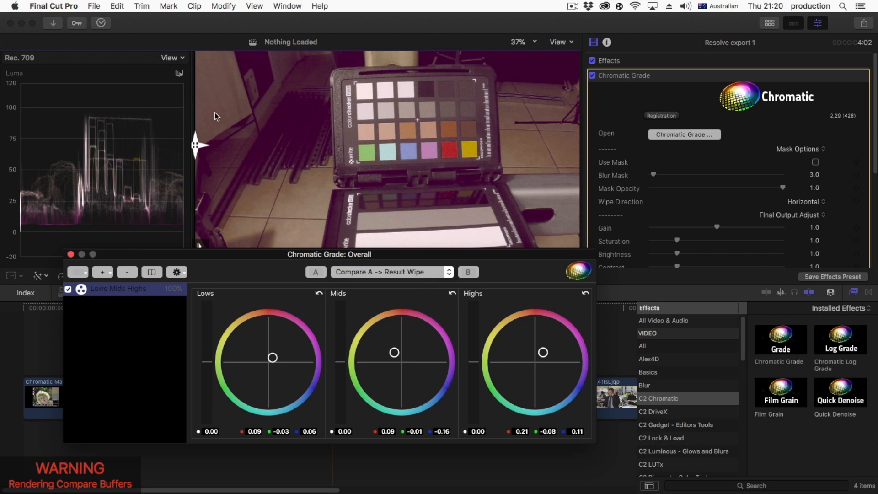
drag(195, 145, 198, 174)
click(445, 272)
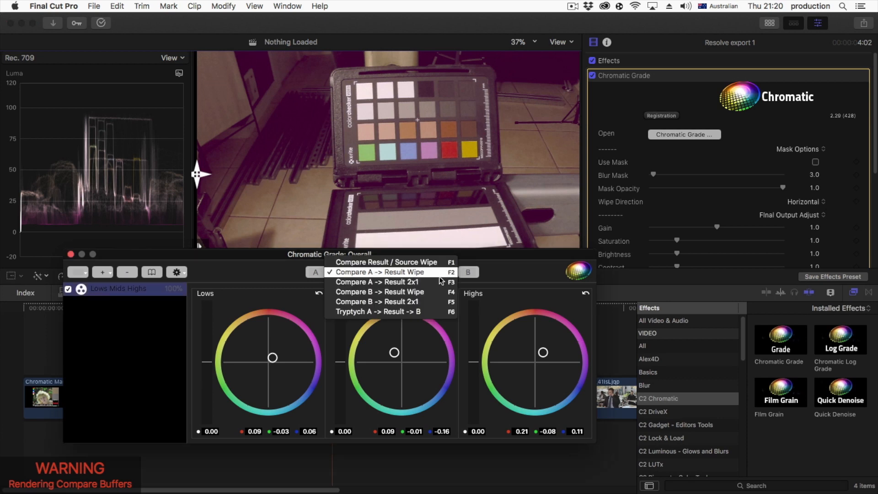
click(438, 283)
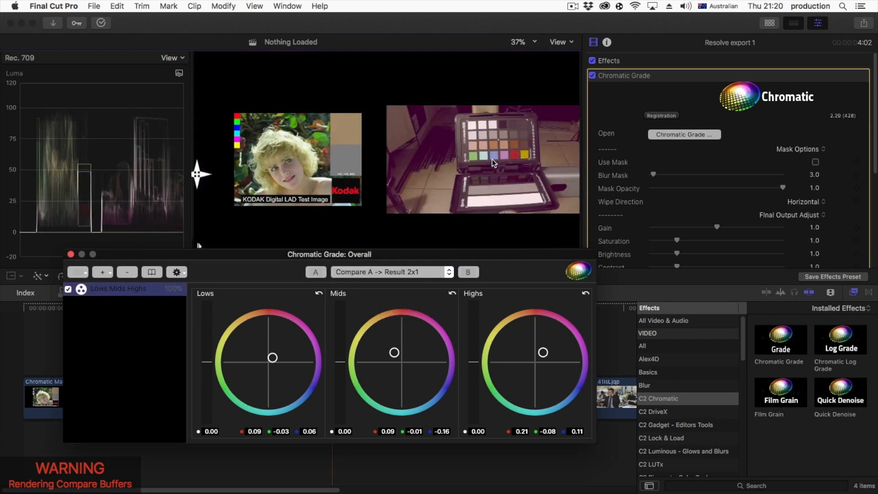
Compare buffer B with the graded result, first as Compare B -> Result Wipe and then as Compare B -> Result 2x1
click(443, 273)
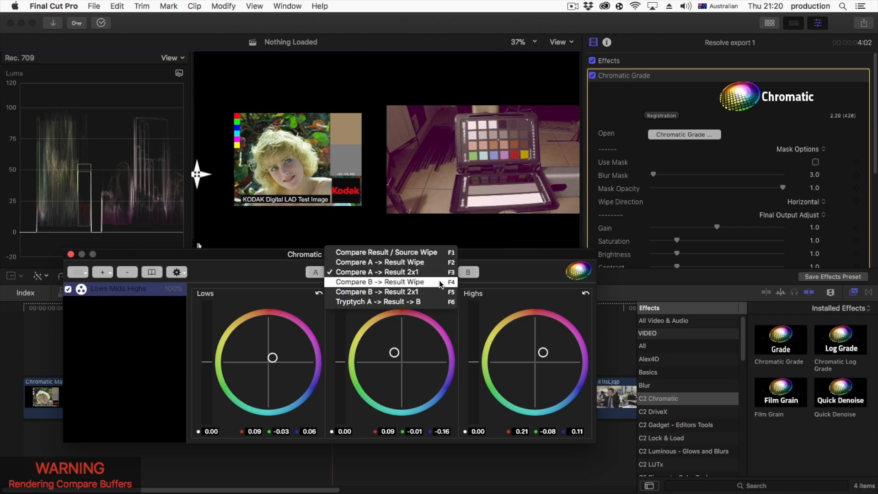
click(440, 283)
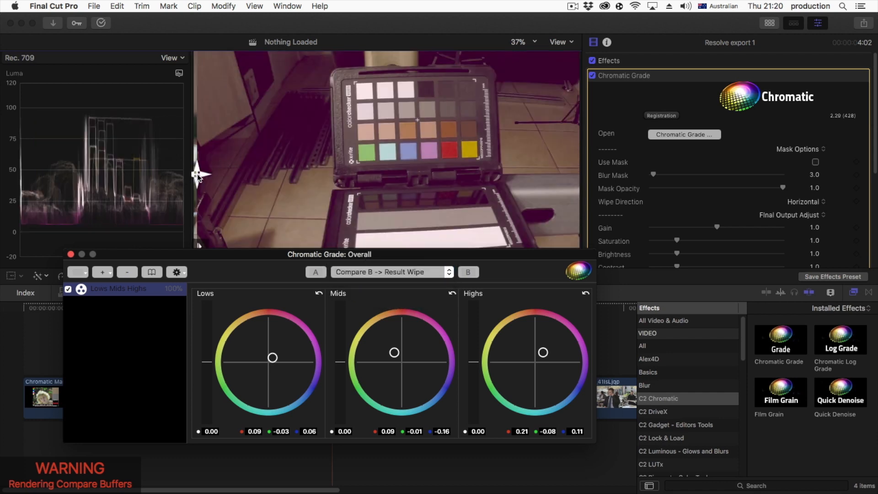
mouse_move(198, 176)
mouse_down()
mouse_move(595, 192)
mouse_move(196, 180)
mouse_up()
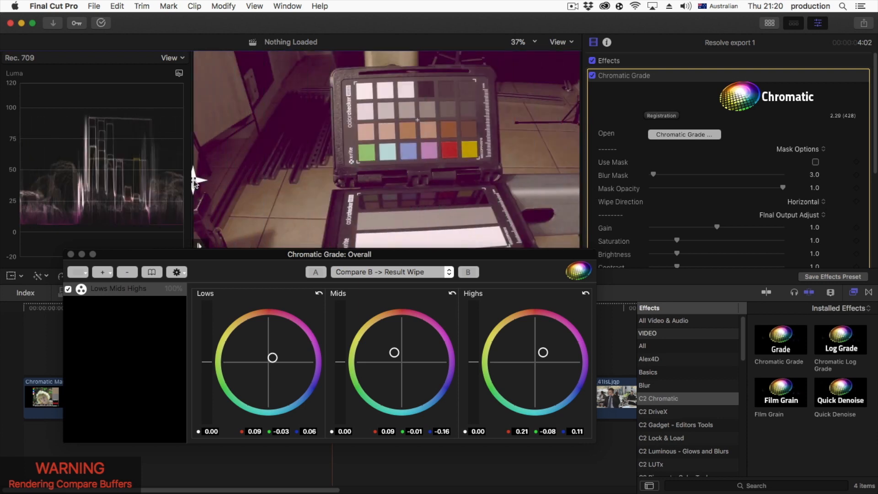
click(427, 273)
click(425, 281)
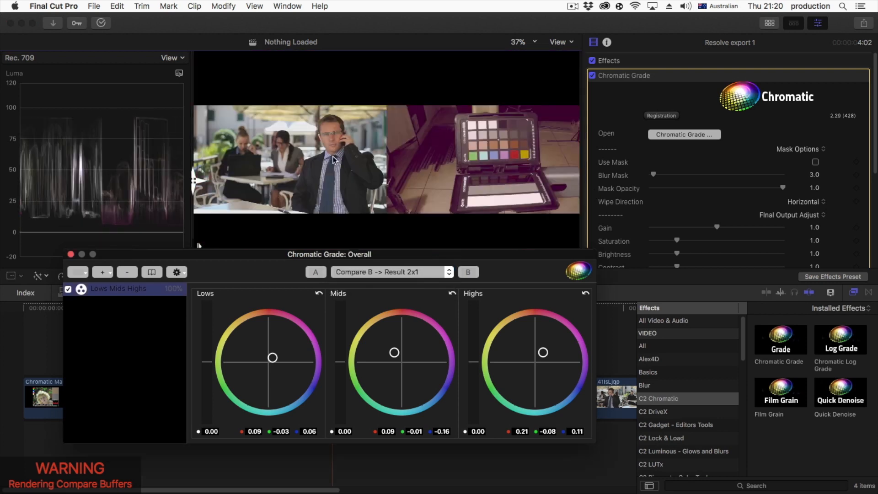
Switch the comparison to Tryptych A -> Result -> B and scrub the Resolve export 1 clip back to 9:07
click(446, 271)
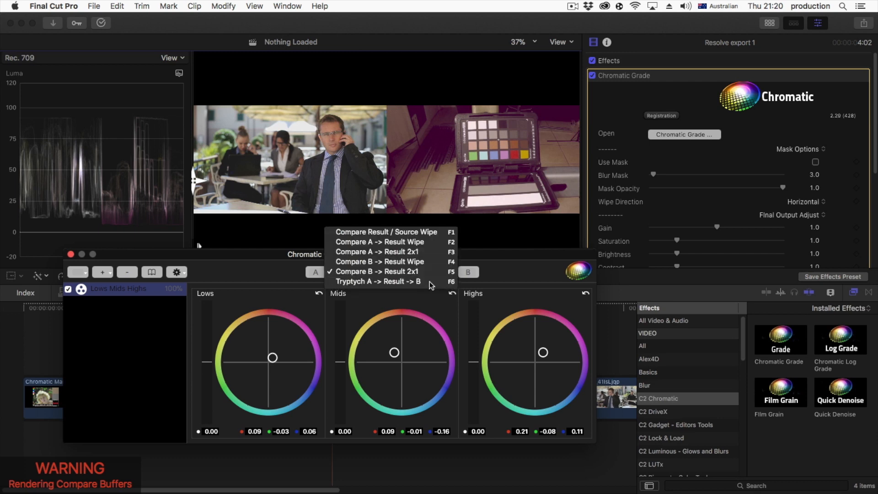
click(430, 282)
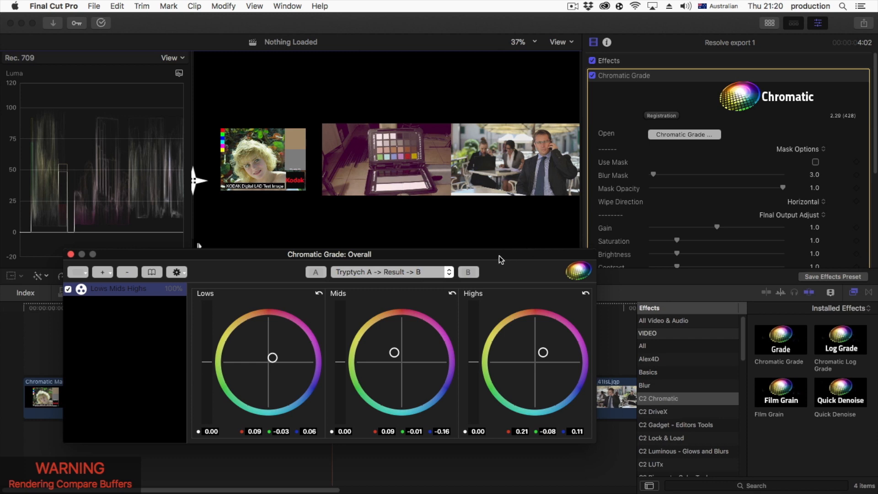
drag(497, 256, 778, 281)
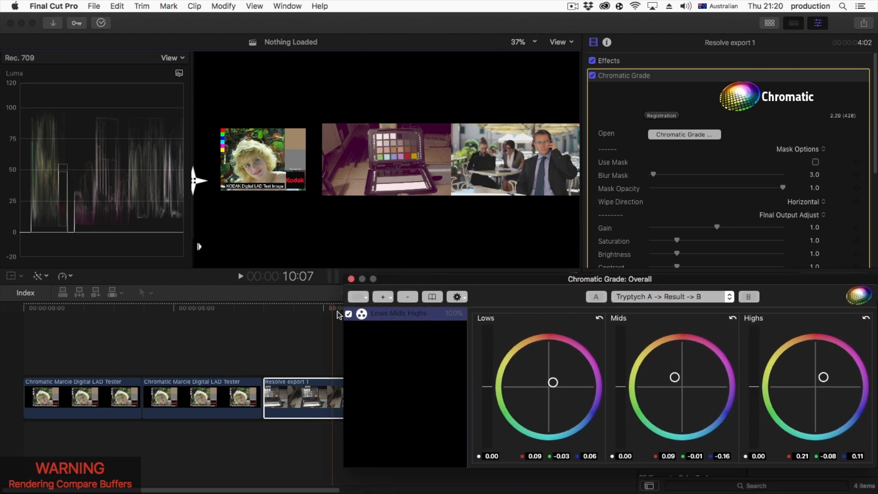
drag(328, 306, 302, 308)
drag(501, 281, 534, 283)
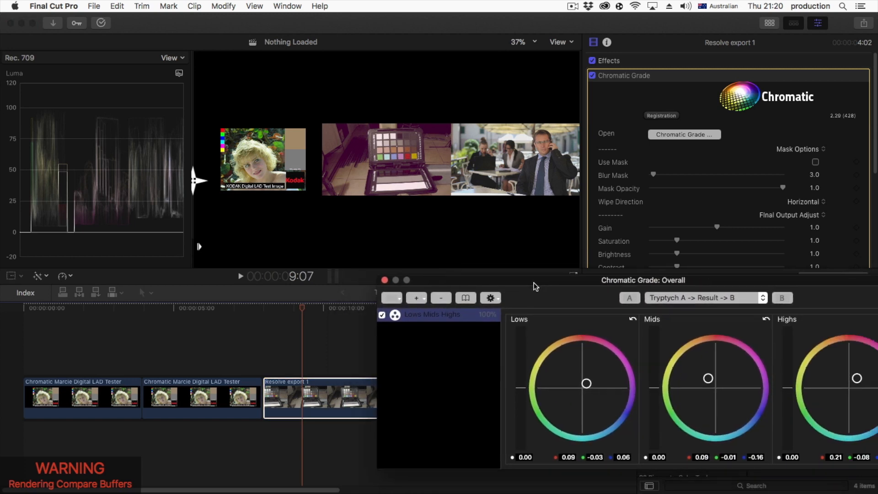
Park the playhead at 9:11 and shift the lows balance to red 0.16, green -0.05, blue 0.03
click(311, 307)
mouse_move(319, 309)
mouse_down()
mouse_move(334, 310)
mouse_move(308, 309)
mouse_up()
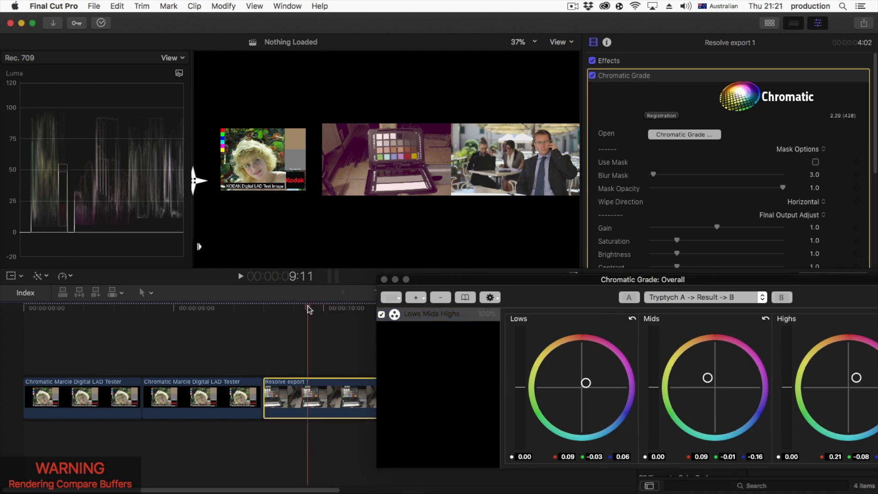
click(586, 383)
drag(541, 343, 597, 372)
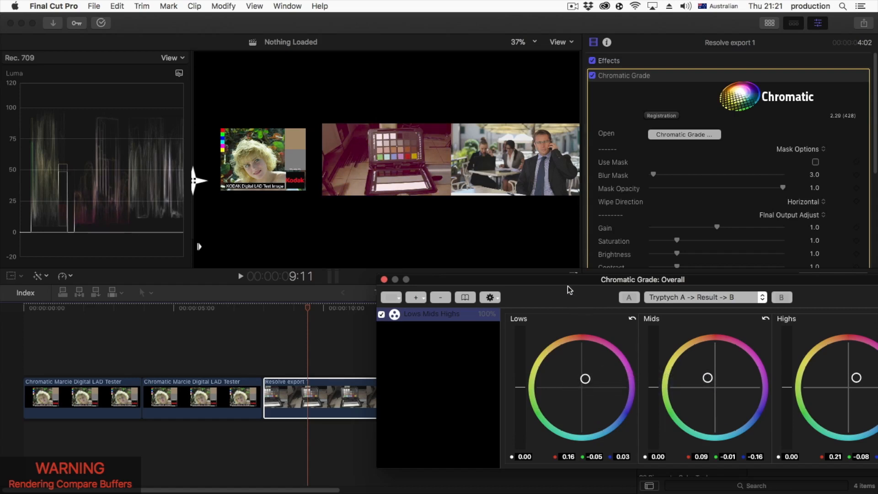